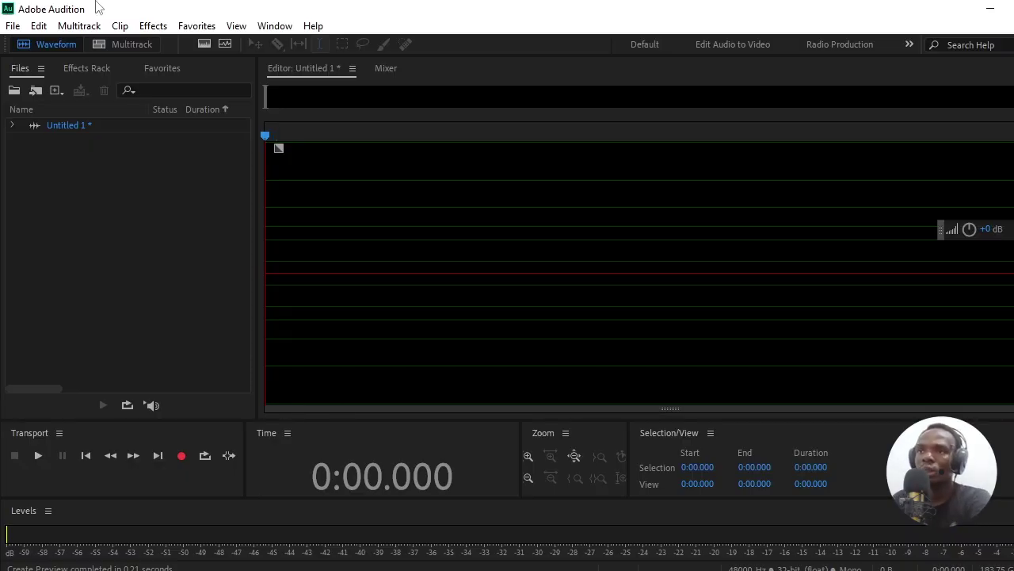
# - Open the Generate Speech effect on the empty waveform
pyautogui.click(403, 167)
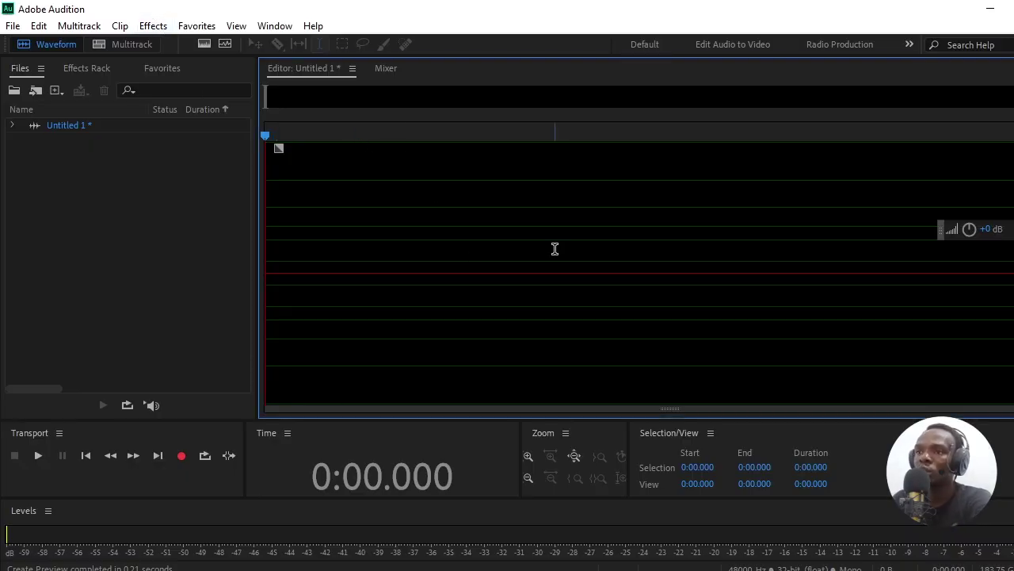
pyautogui.click(153, 28)
pyautogui.moveTo(181, 155)
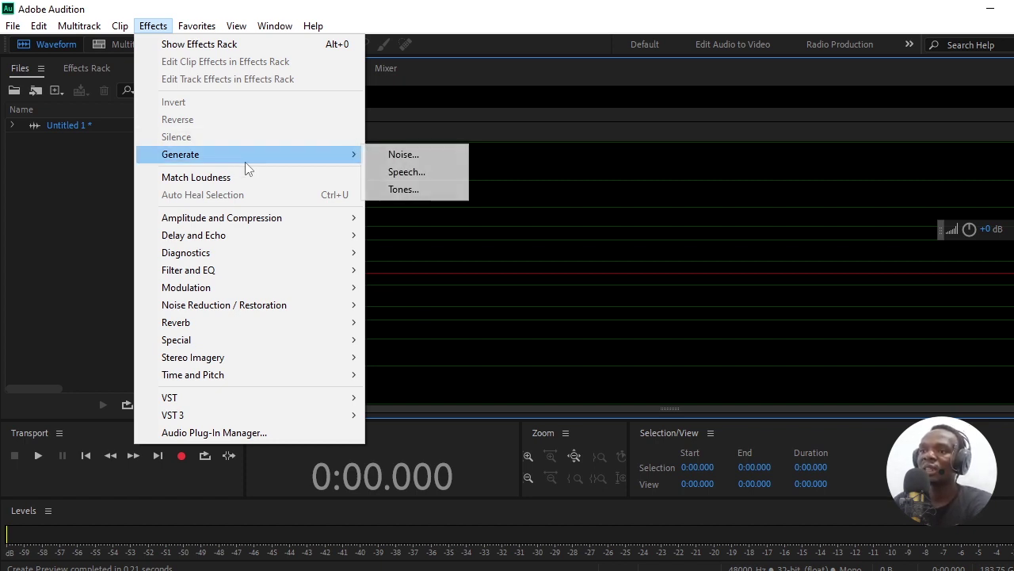
pyautogui.click(376, 174)
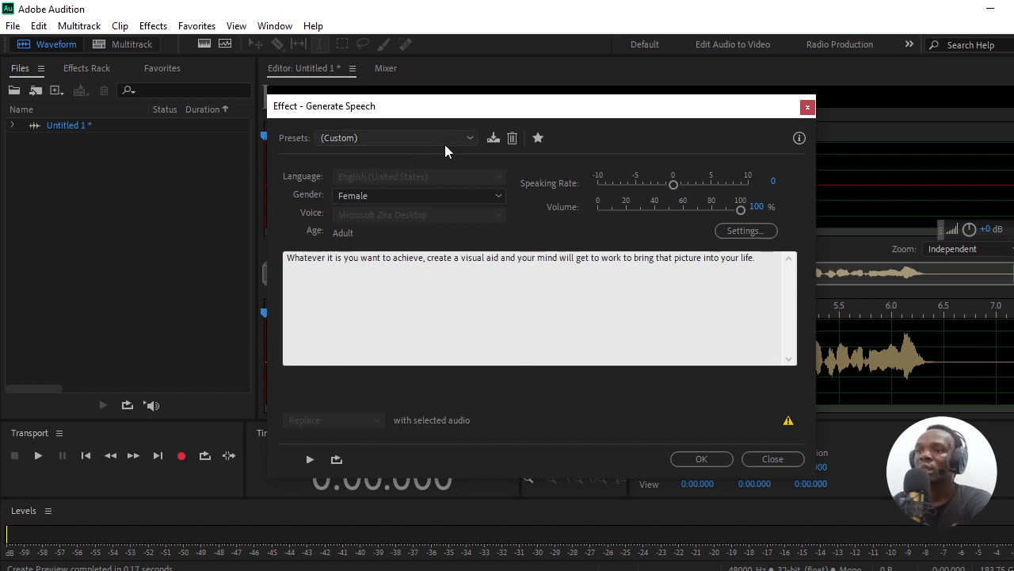
# - Check the voice presets without changing them and select all the existing speech text
pyautogui.click(386, 138)
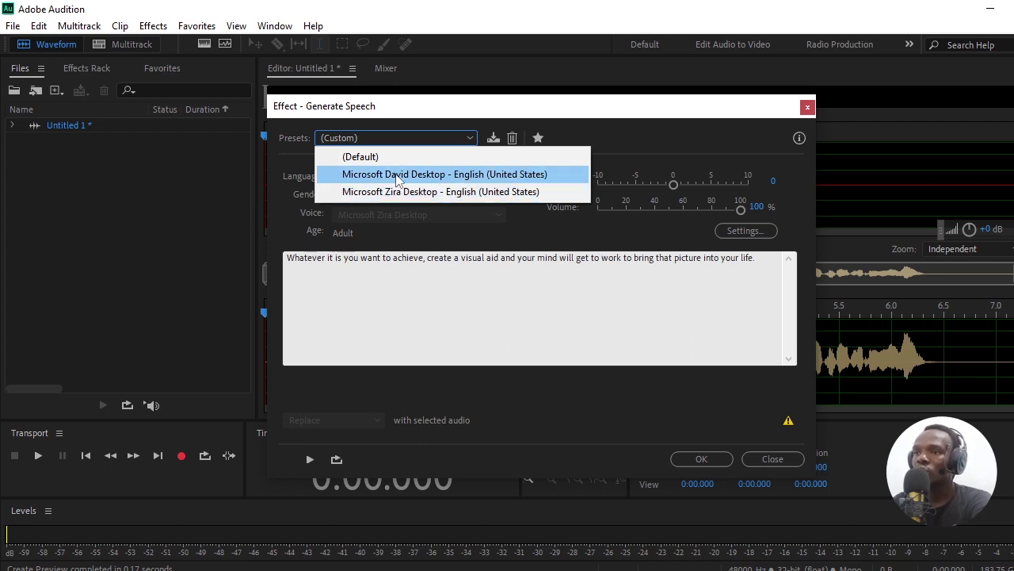
pyautogui.click(359, 287)
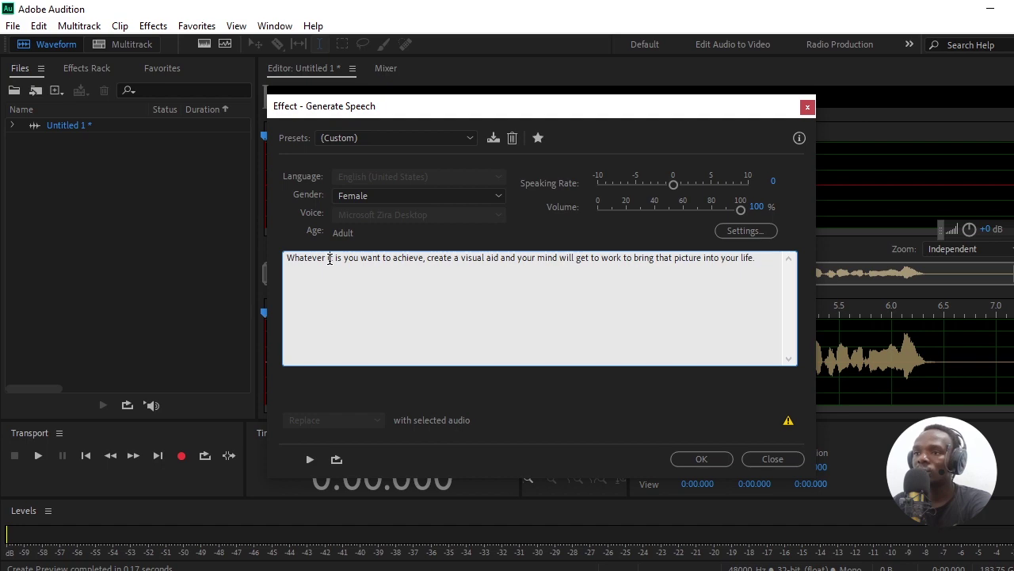
pyautogui.hotkey('ctrl', 'a')
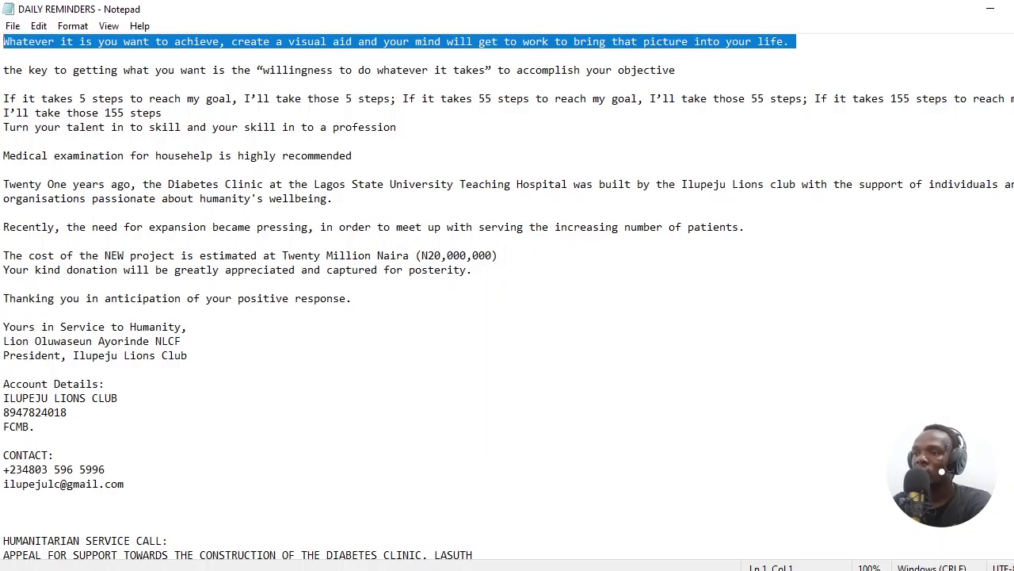
# - Copy the opening visual-aid sentence from the DAILY REMINDERS notes and return to Audition
pyautogui.click(690, 79)
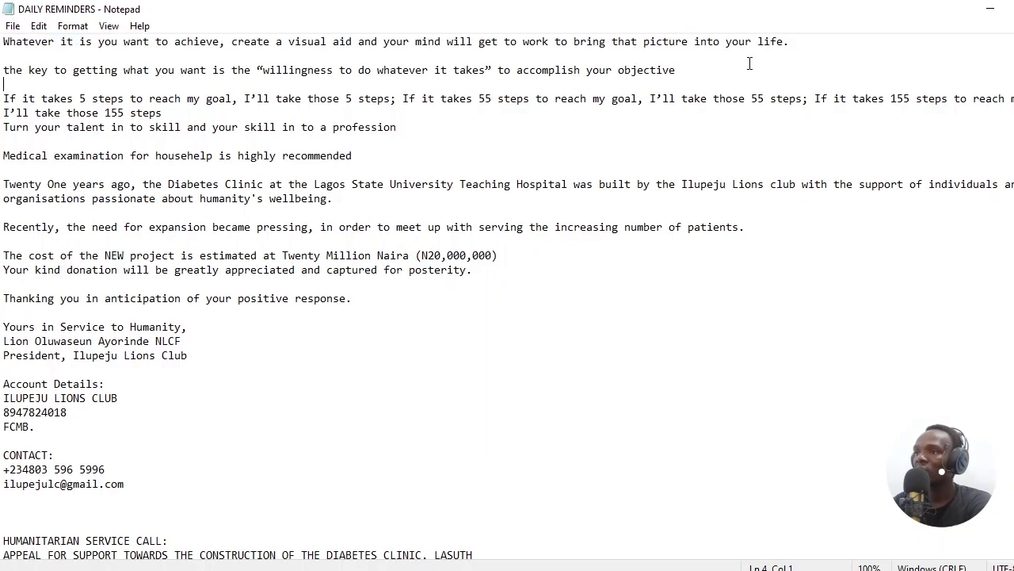
pyautogui.moveTo(801, 48); pyautogui.dragTo(7, 40)
pyautogui.hotkey('ctrl', 'c')
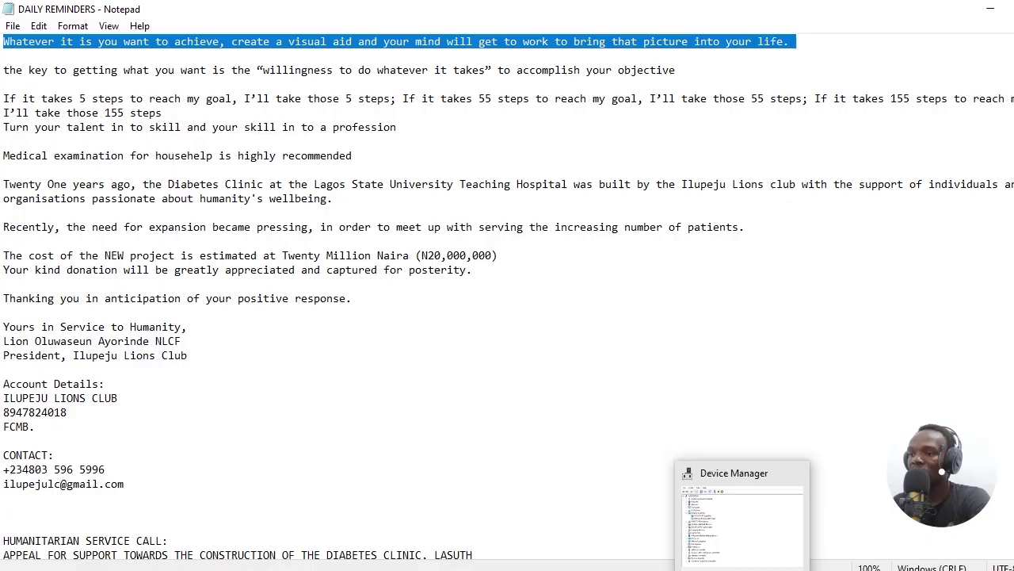
pyautogui.click(459, 567)
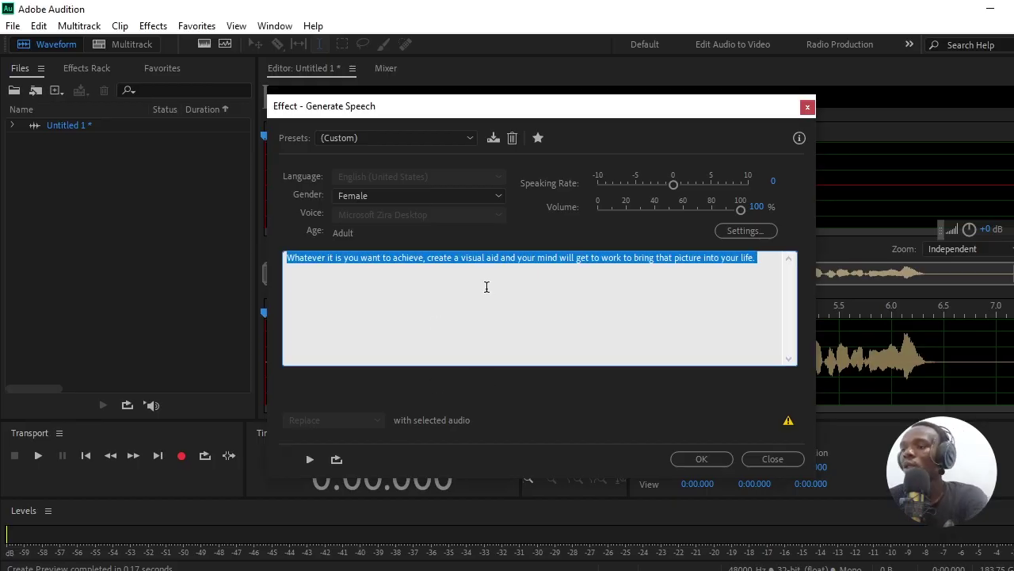
# - Replace the speech text with the pasted visual-aid sentence, keeping the voice gender Female
pyautogui.press('BackSpace')
pyautogui.write('my')
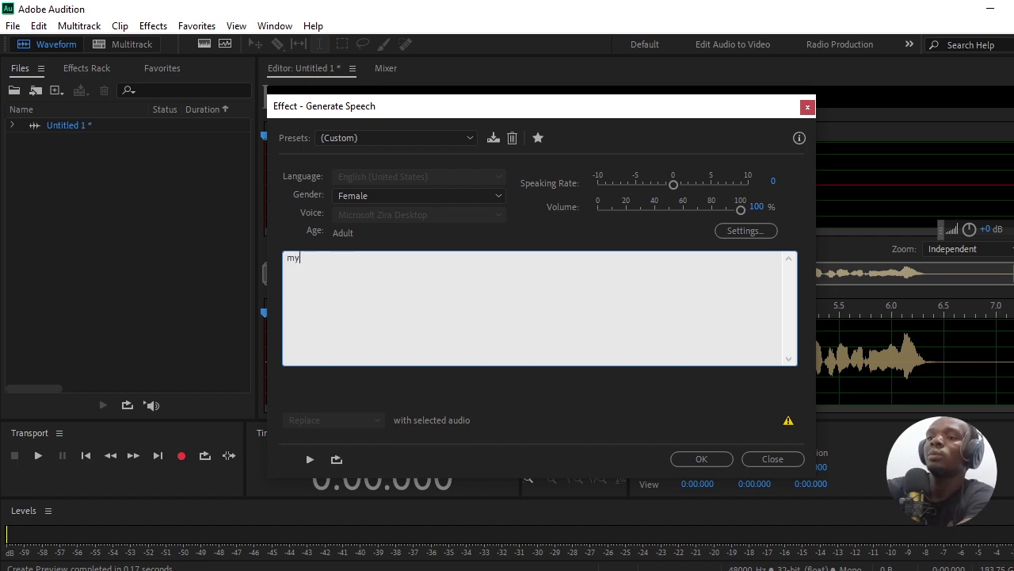
pyautogui.write(' name is')
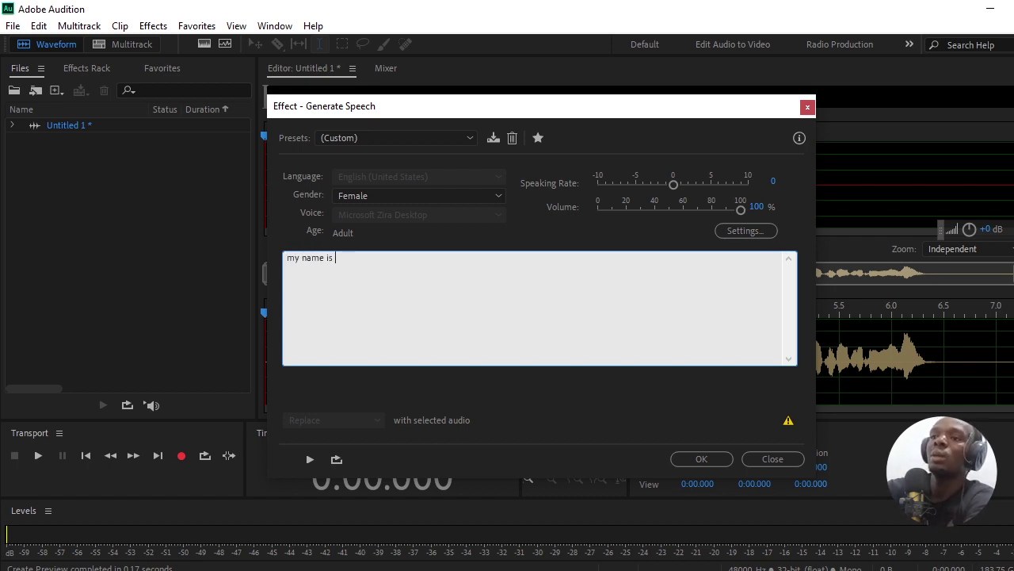
pyautogui.write('ham')
pyautogui.press('BackSpace')
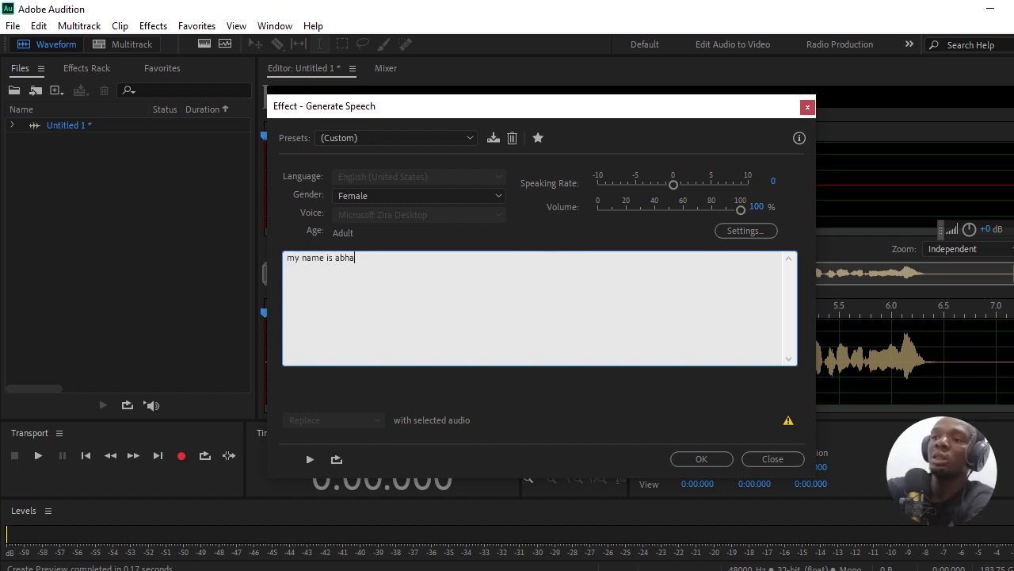
pyautogui.press('BackSpace')
pyautogui.press('BackSpace')
pyautogui.press('BackSpace')
pyautogui.press('BackSpace')
pyautogui.press('BackSpace')
pyautogui.press('BackSpace')
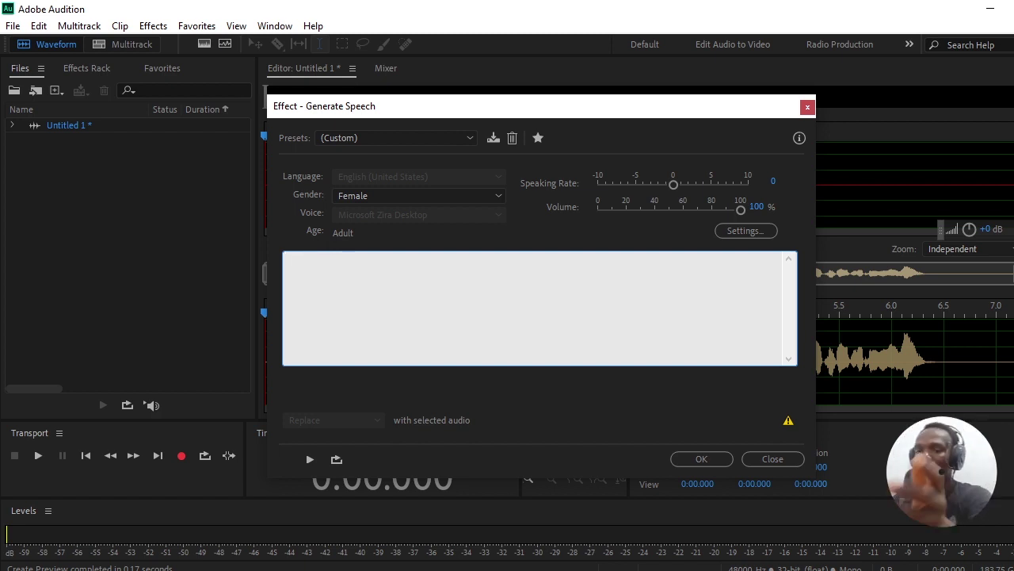
pyautogui.hotkey('ctrl', 'v')
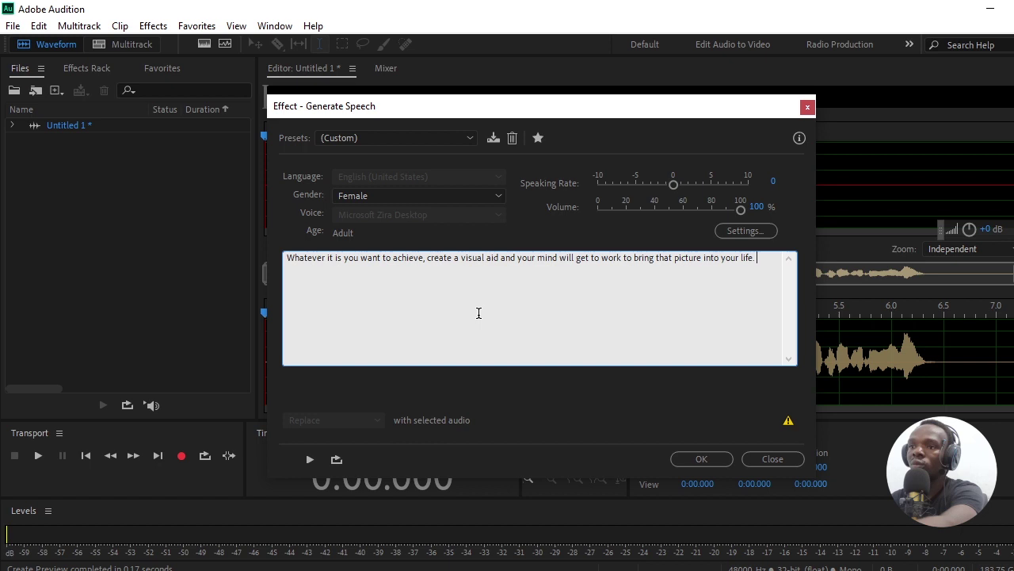
pyautogui.click(456, 195)
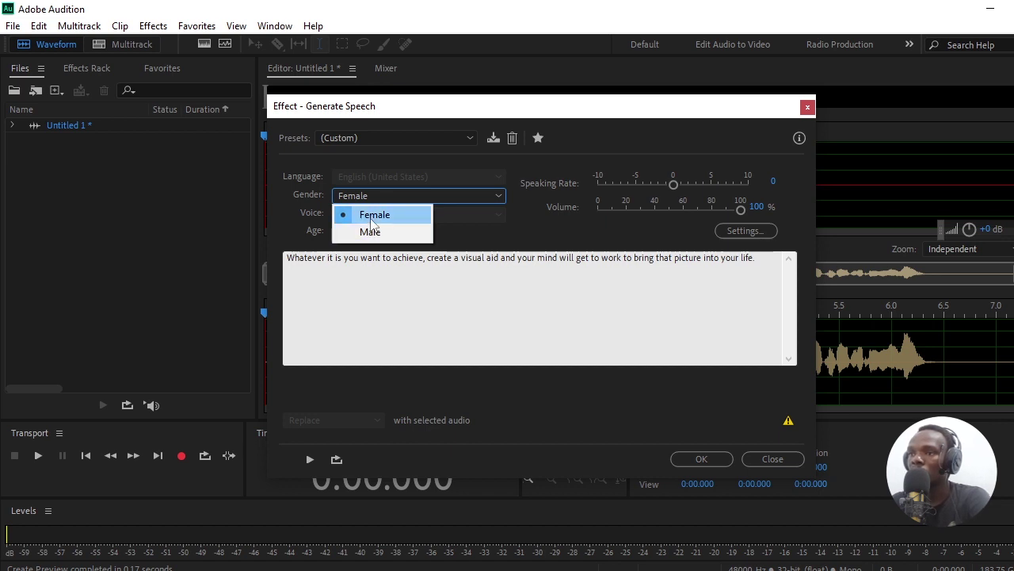
pyautogui.click(427, 292)
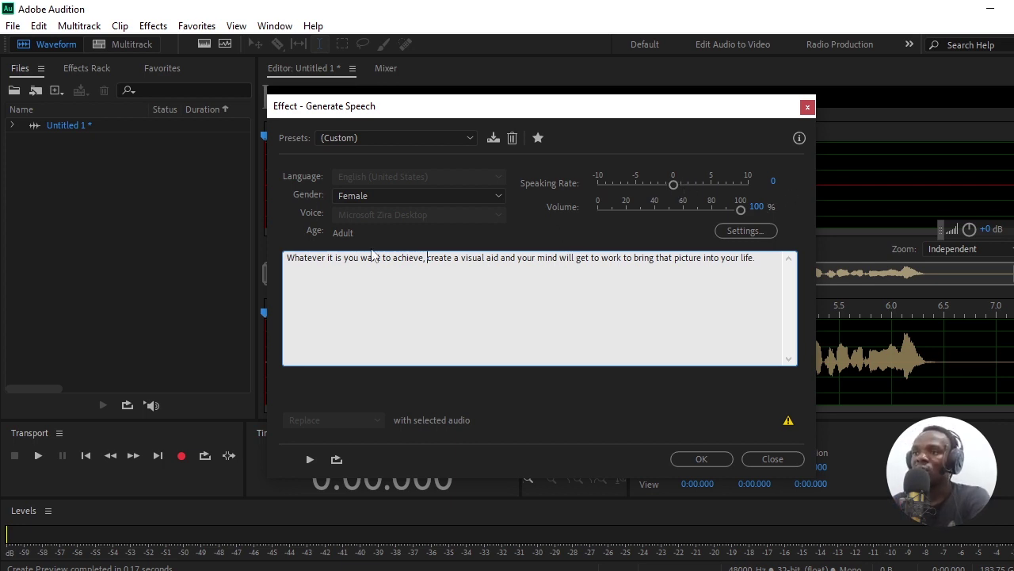
# - Review the text-to-speech and speech recognition tabs in Speech Properties, then confirm with OK
pyautogui.click(739, 230)
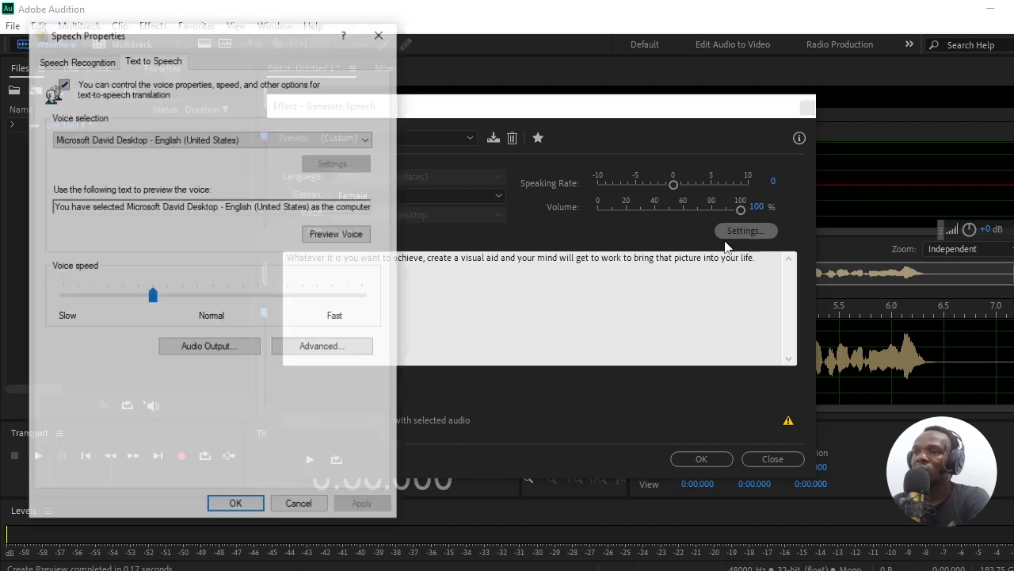
pyautogui.click(99, 61)
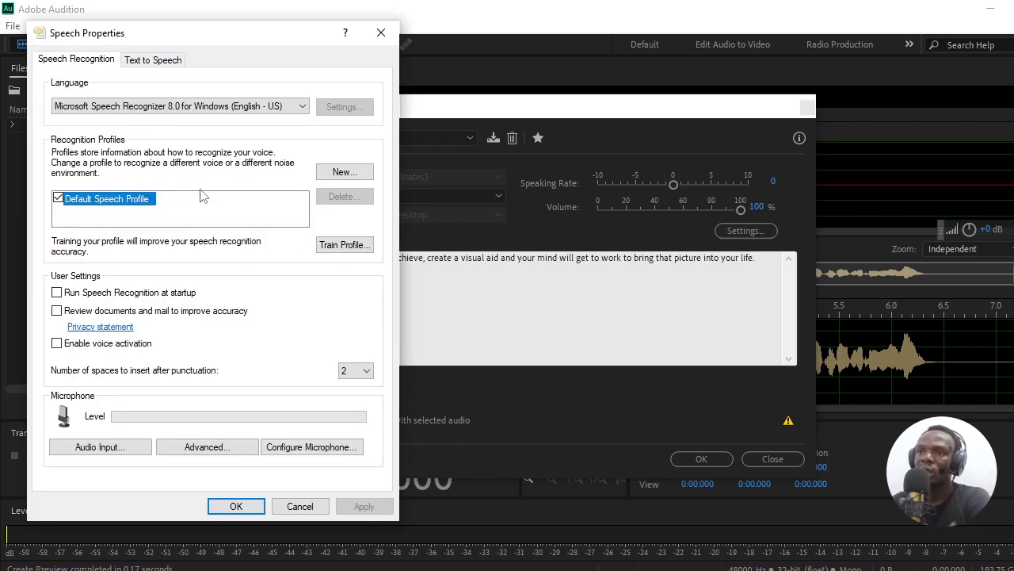
pyautogui.click(162, 64)
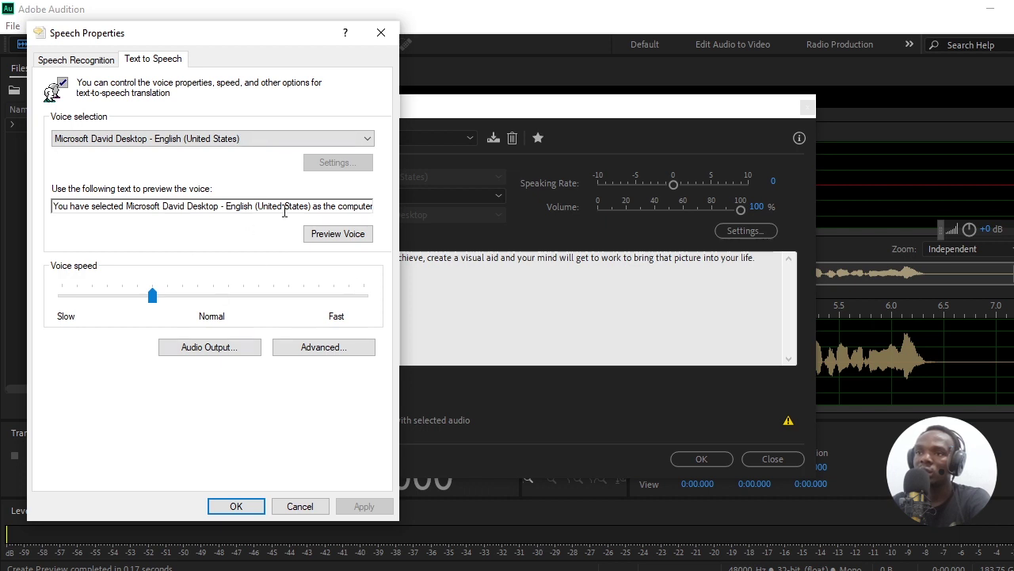
pyautogui.press('Tab')
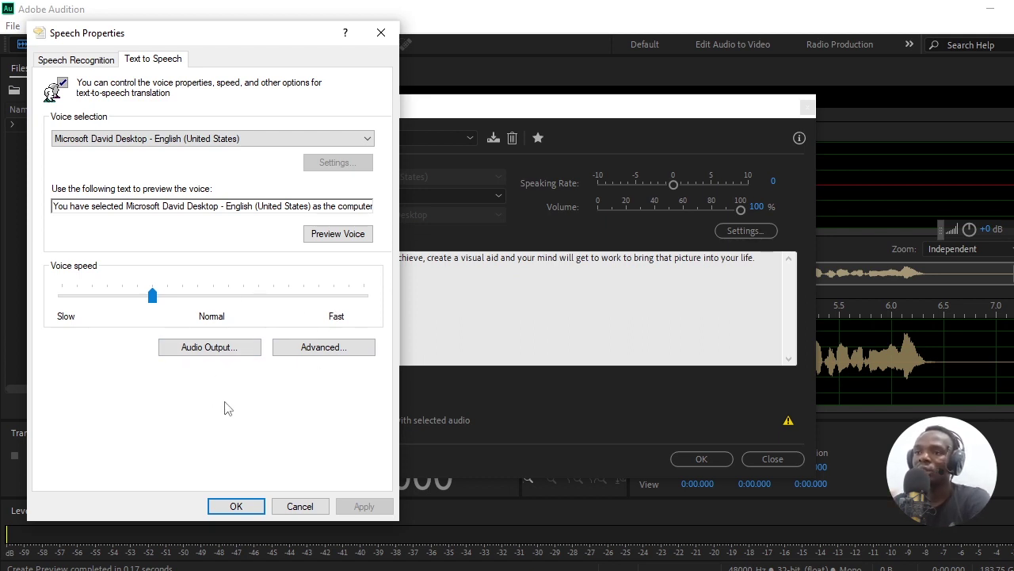
pyautogui.click(229, 506)
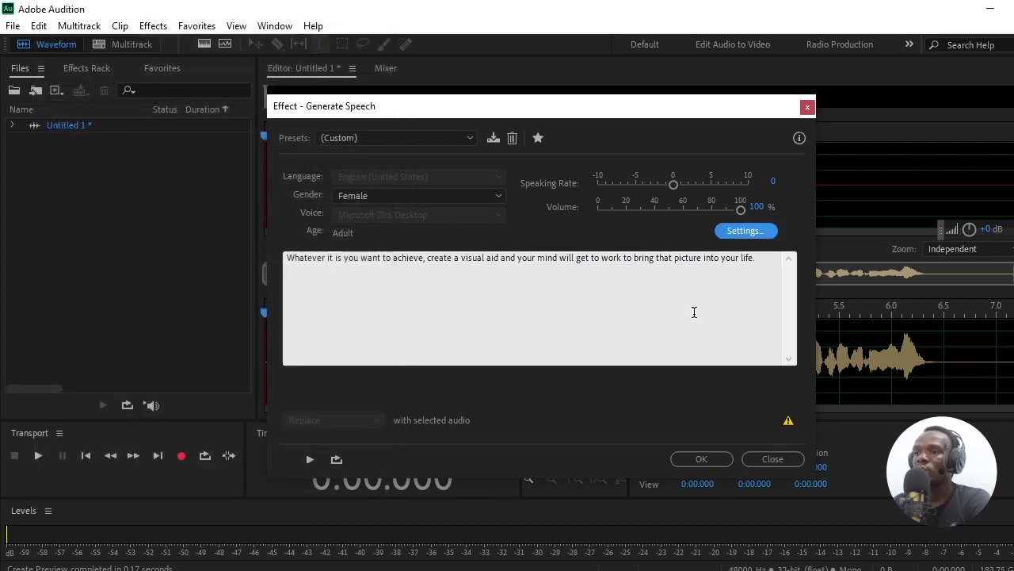
pyautogui.click(702, 461)
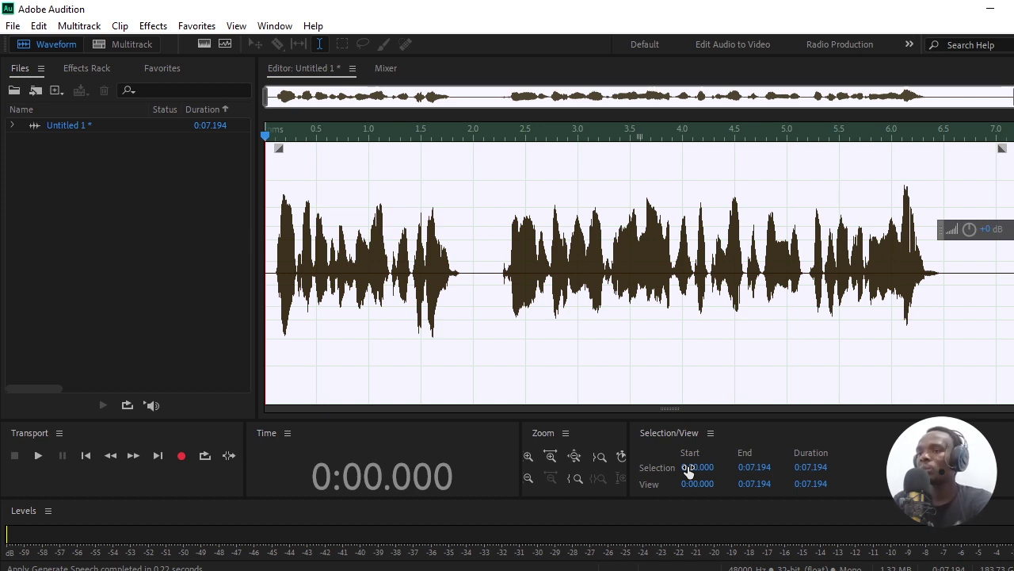
pyautogui.press('space')
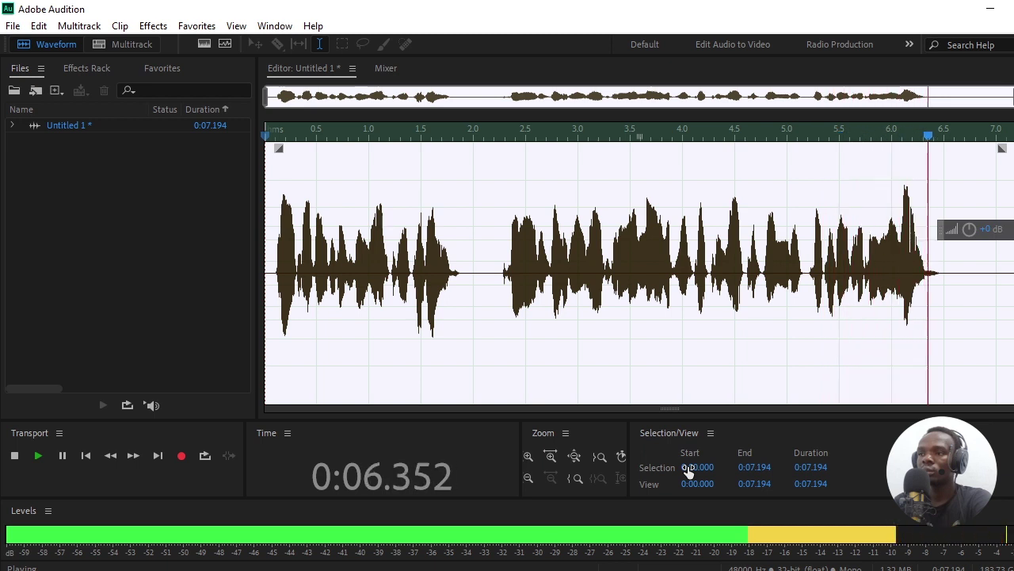
pyautogui.press('space')
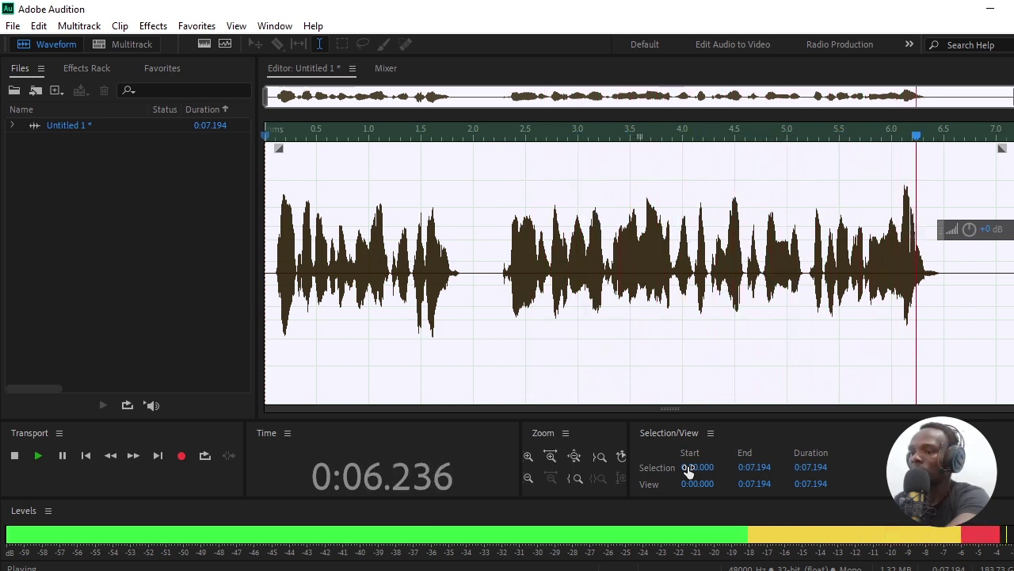
pyautogui.press('space')
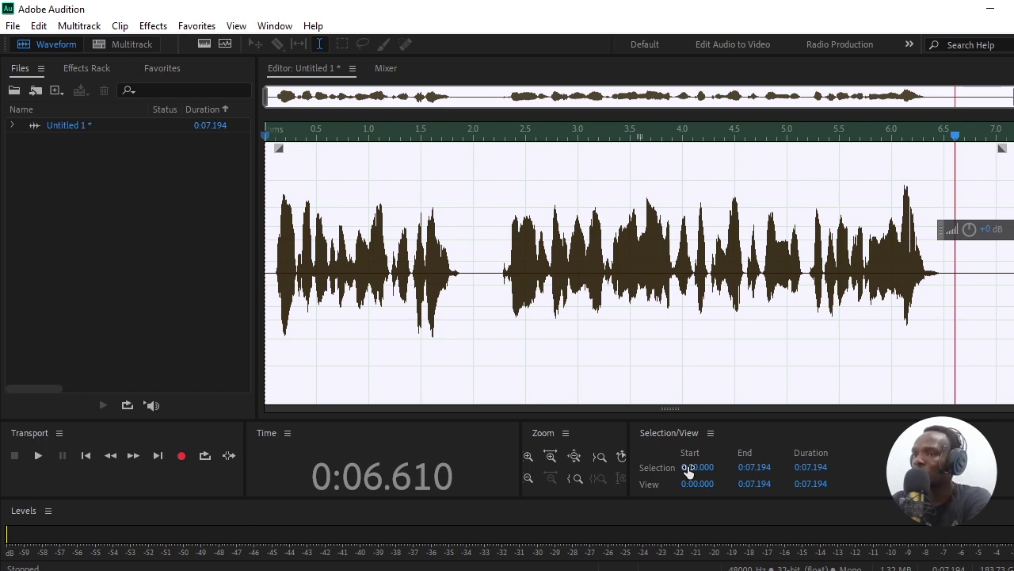
# - Reopen Effects > Generate > Speech with the visual-aid sentence still loaded
pyautogui.click(153, 25)
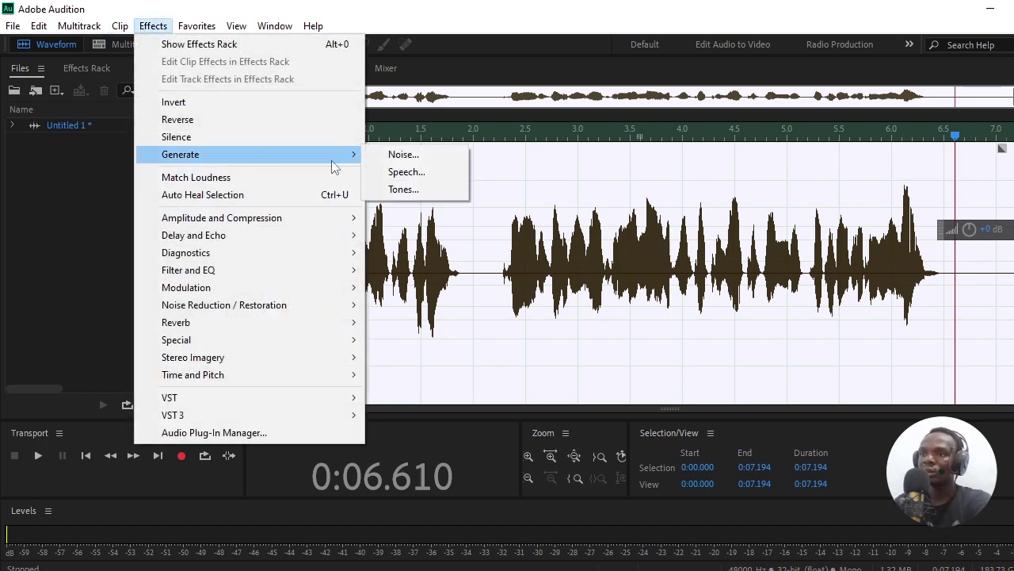
pyautogui.click(412, 172)
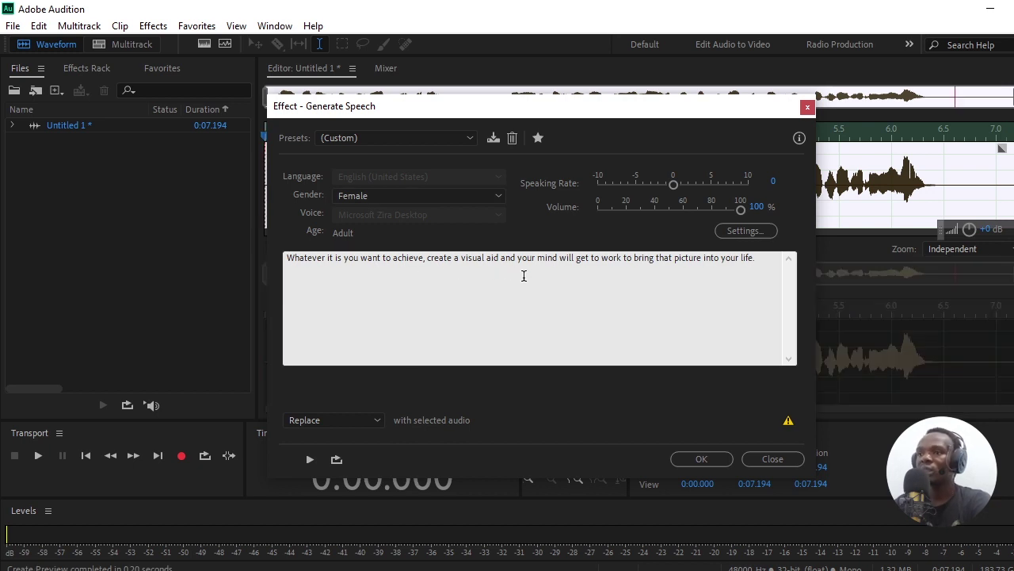